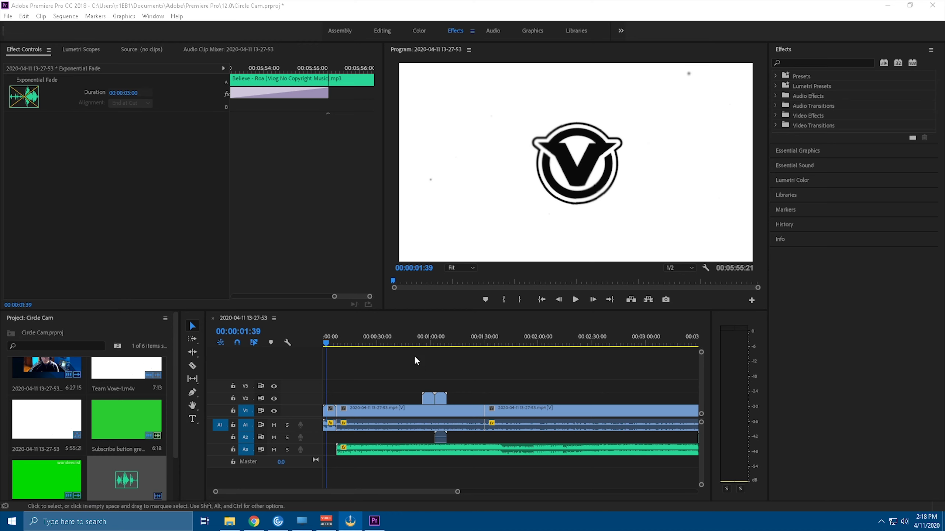
- Drag the Timeline playhead back to 00:00:00:00 at the start of the sequence
{"action": "left_click_drag", "start_coordinate": [332, 343], "coordinate": [308, 354]}
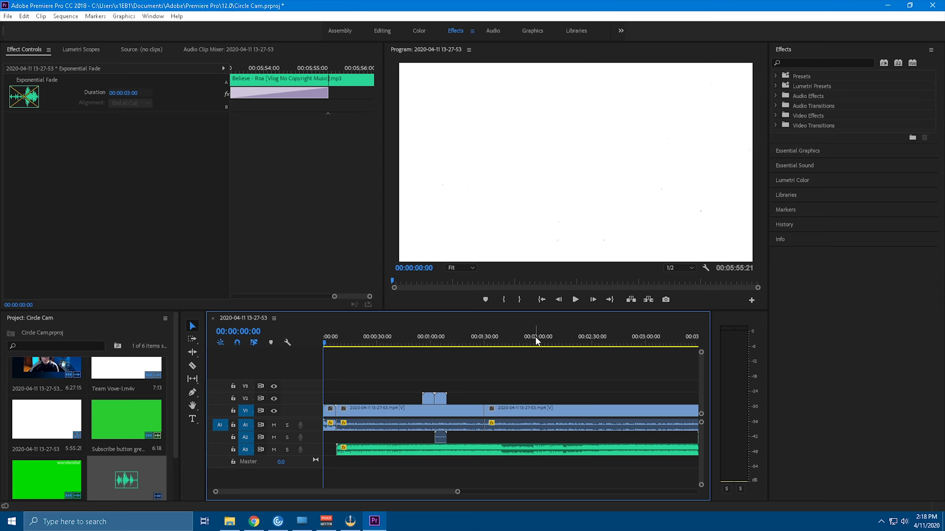
- Open Export Settings via File > Export > Media and set the Preset to Custom
{"action": "left_click", "coordinate": [8, 17]}
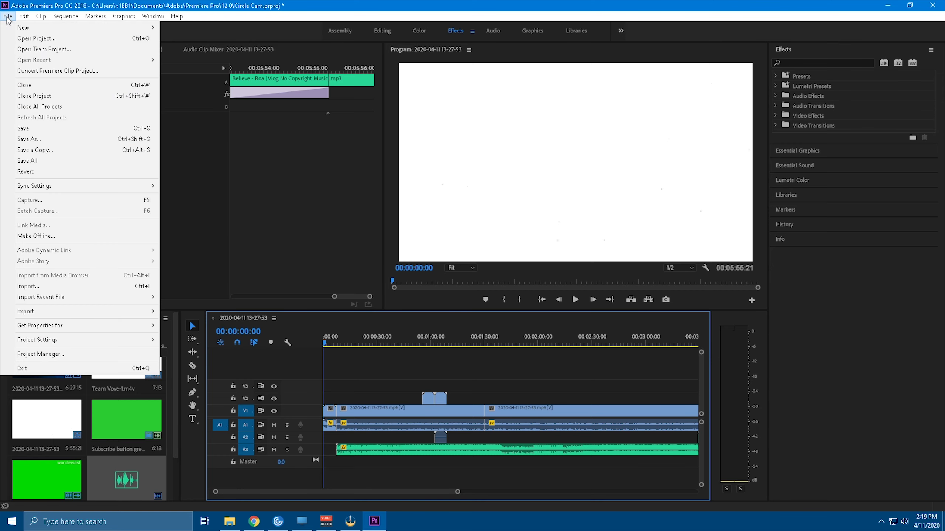
{"action": "mouse_move", "coordinate": [41, 312]}
{"action": "left_click", "coordinate": [181, 312]}
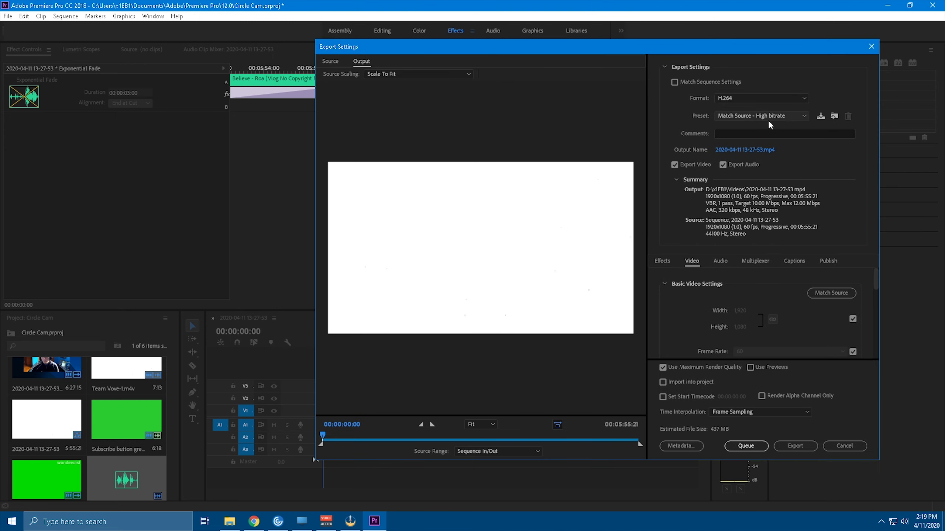
{"action": "left_click", "coordinate": [783, 117]}
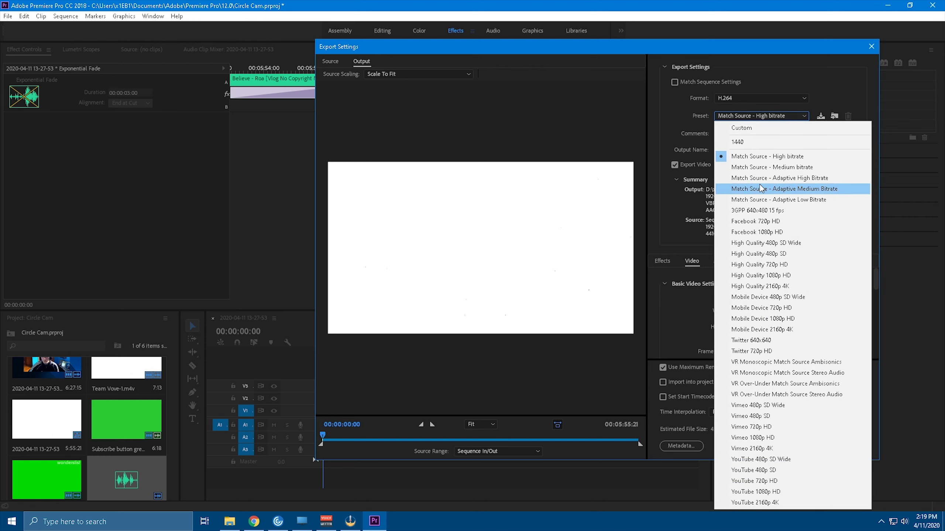
{"action": "left_click", "coordinate": [750, 131]}
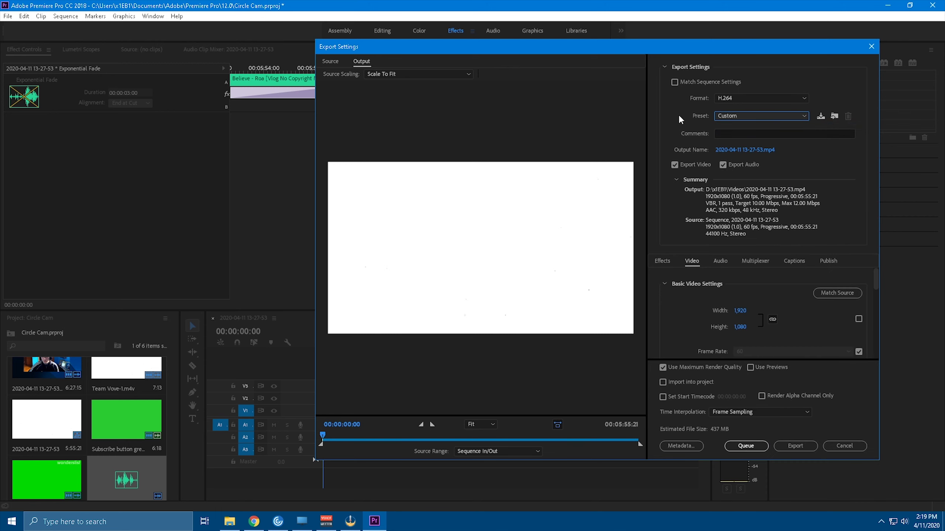
- Rename the output file to 'Obs Tut' and save the new name
{"action": "left_click", "coordinate": [740, 152]}
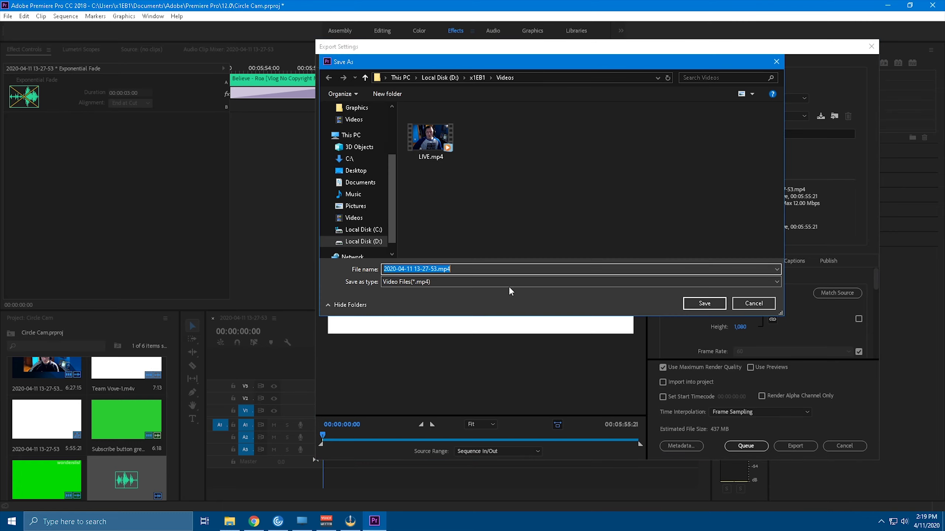
{"action": "key", "text": "BackSpace"}
{"action": "type", "text": "0bs Tut"}
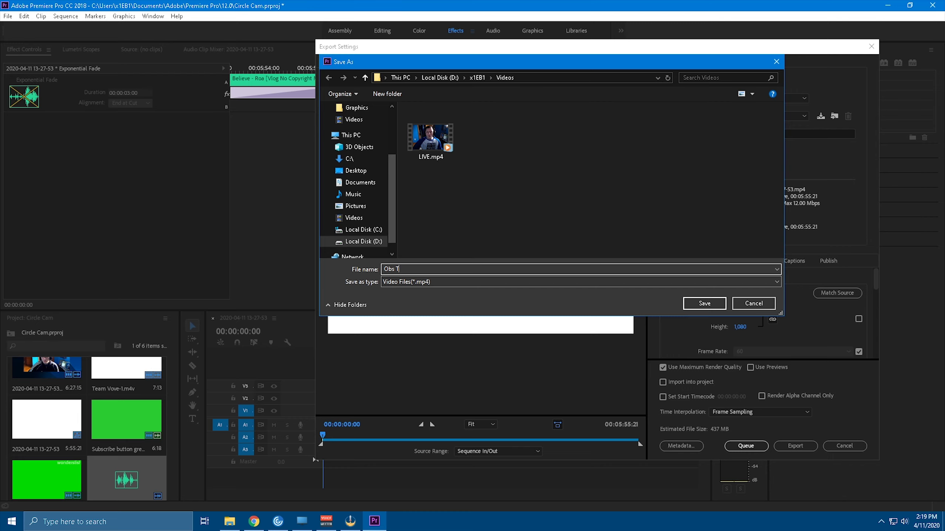
{"action": "left_click", "coordinate": [688, 302]}
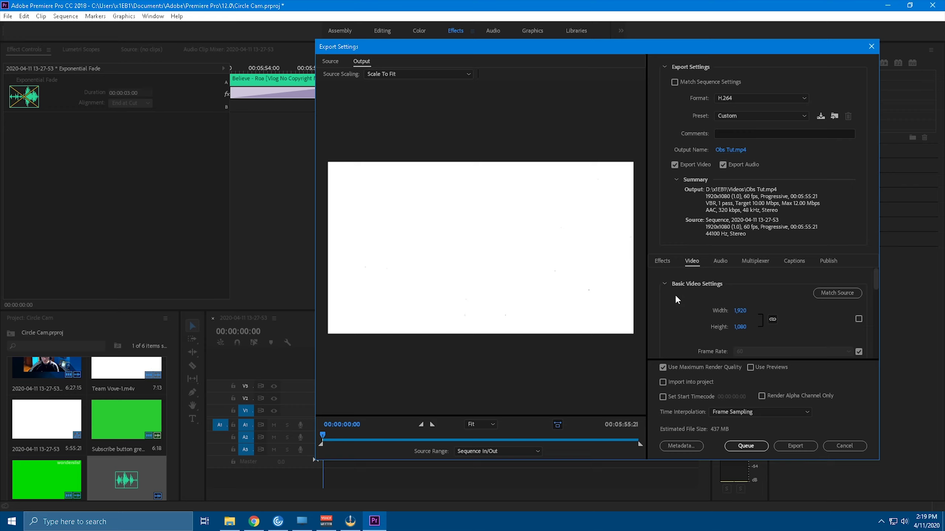
- Set the output width to 2560 so the export becomes 2560x1440
{"action": "scroll", "coordinate": [693, 297], "scroll_direction": "down", "scroll_amount": 1}
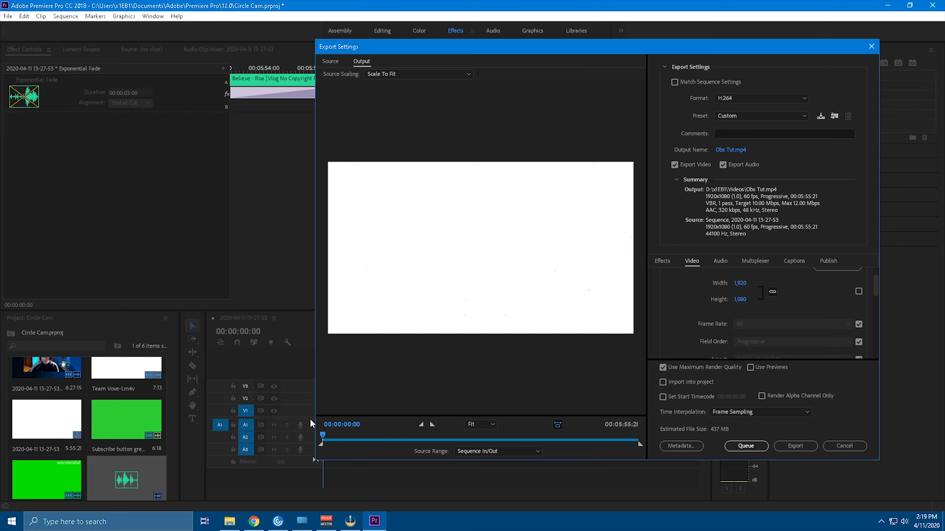
{"action": "left_click", "coordinate": [737, 284]}
{"action": "type", "text": "2,"}
{"action": "type", "text": "56"}
{"action": "type", "text": "0"}
{"action": "key", "text": "Return"}
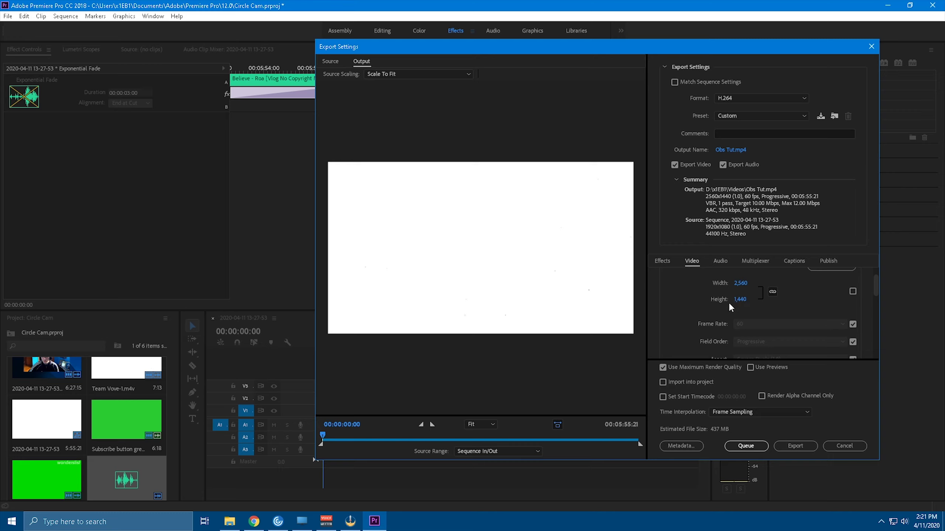
- Uncheck match-source for Frame Rate and Aspect in the video settings
{"action": "scroll", "coordinate": [837, 298], "scroll_direction": "down", "scroll_amount": 1}
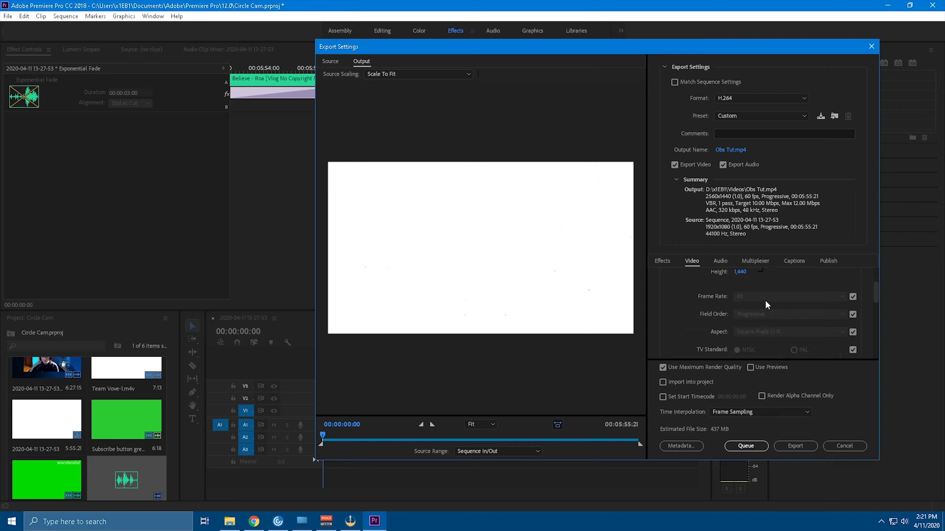
{"action": "left_click", "coordinate": [853, 297]}
{"action": "scroll", "coordinate": [697, 333], "scroll_direction": "down", "scroll_amount": 1}
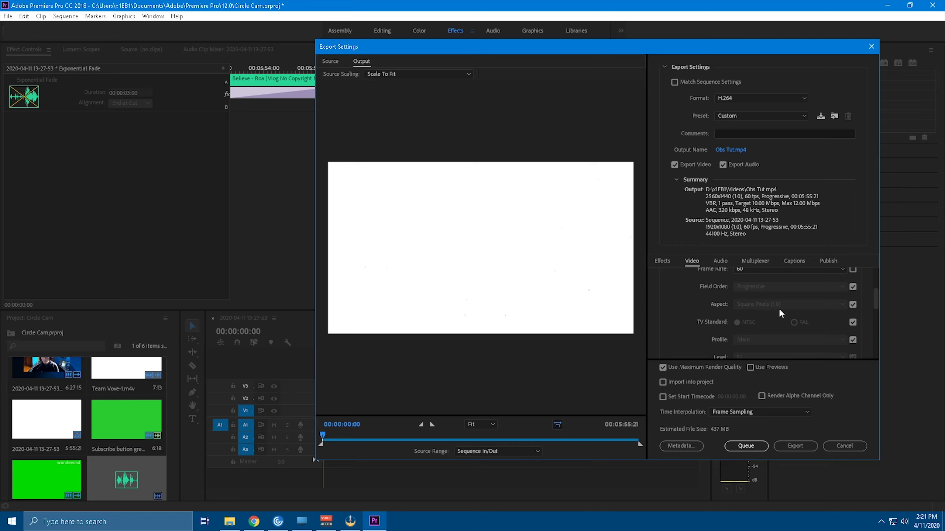
{"action": "left_click", "coordinate": [854, 304]}
{"action": "scroll", "coordinate": [688, 305], "scroll_direction": "down", "scroll_amount": 1}
- Set Profile to High and Level to 5.1, and enable Render at Maximum Depth
{"action": "left_click", "coordinate": [853, 313]}
{"action": "left_click", "coordinate": [843, 312]}
{"action": "left_click", "coordinate": [766, 350]}
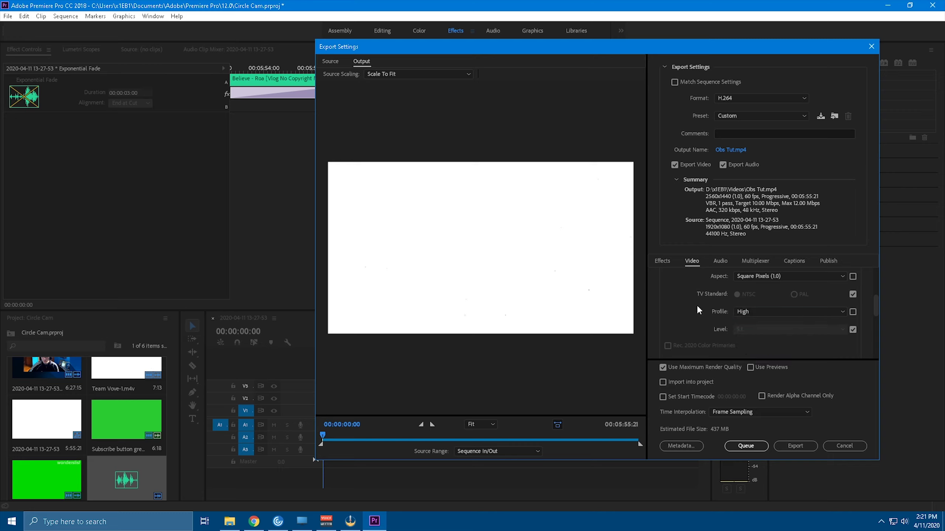
{"action": "left_click", "coordinate": [852, 329]}
{"action": "left_click", "coordinate": [843, 330]}
{"action": "left_click", "coordinate": [758, 492]}
{"action": "scroll", "coordinate": [731, 319], "scroll_direction": "down", "scroll_amount": 3}
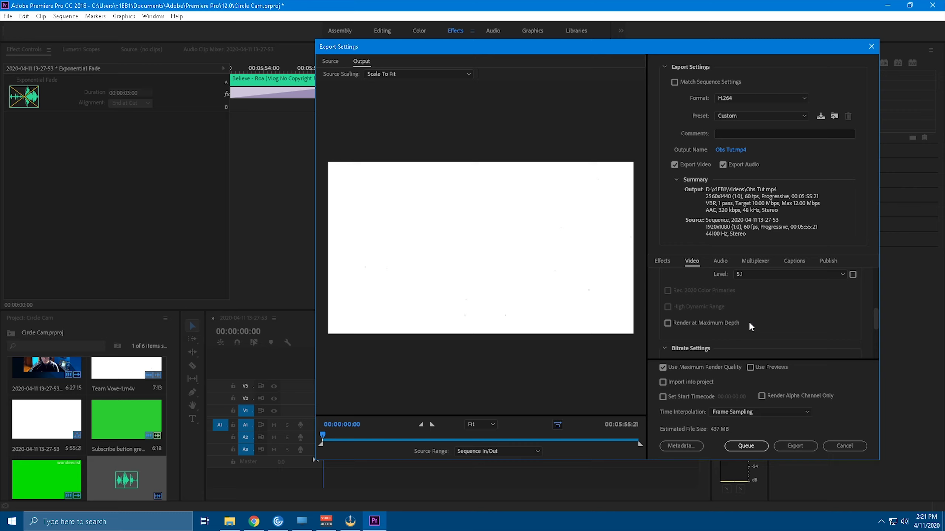
{"action": "left_click", "coordinate": [670, 323]}
- Try VBR, 2 Pass bitrate encoding and check its target and maximum bitrate fields
{"action": "scroll", "coordinate": [780, 311], "scroll_direction": "down", "scroll_amount": 3}
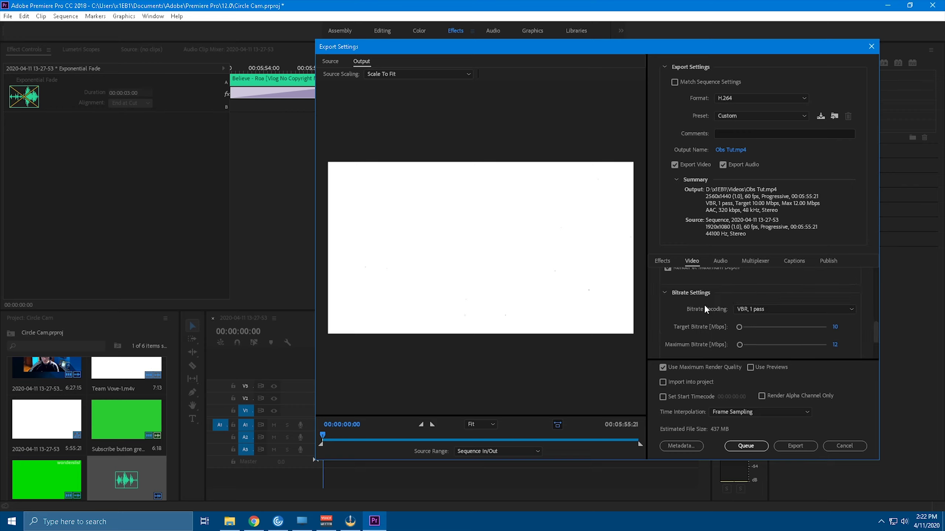
{"action": "left_click", "coordinate": [766, 308]}
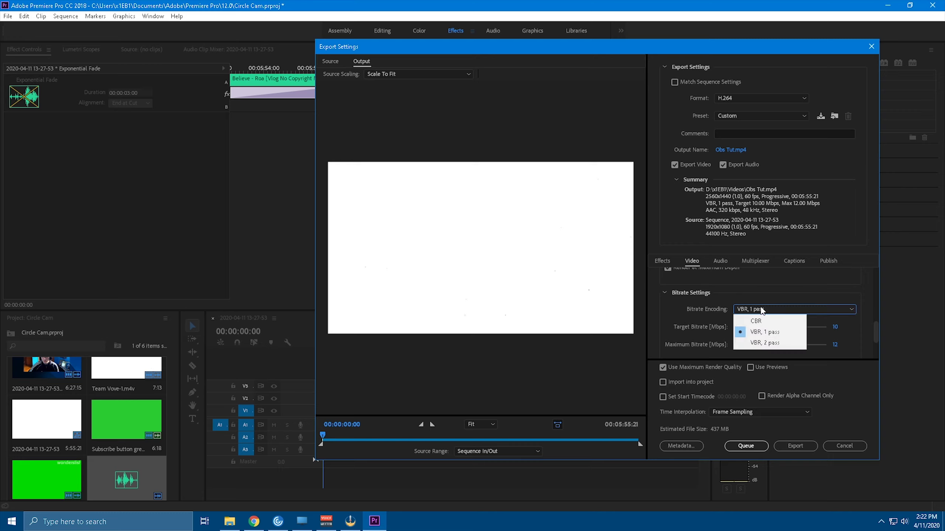
{"action": "left_click", "coordinate": [762, 343]}
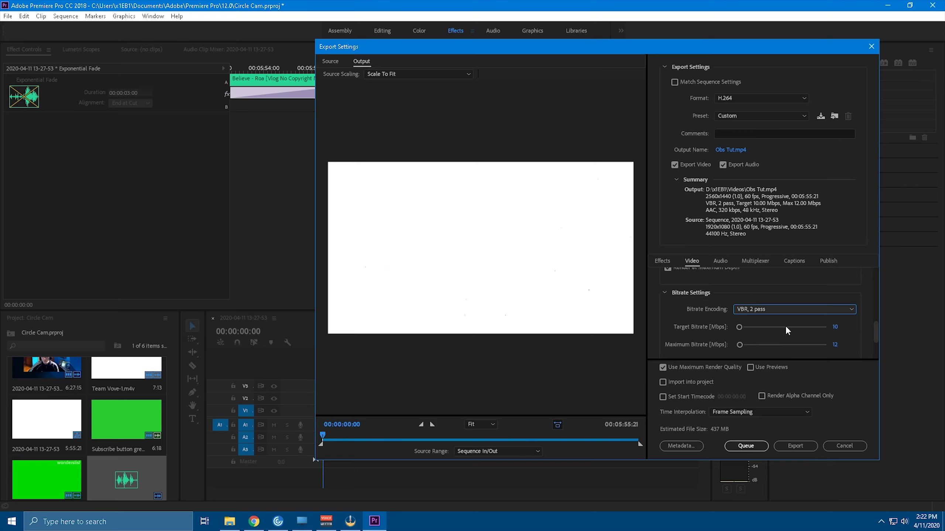
{"action": "left_click", "coordinate": [836, 327]}
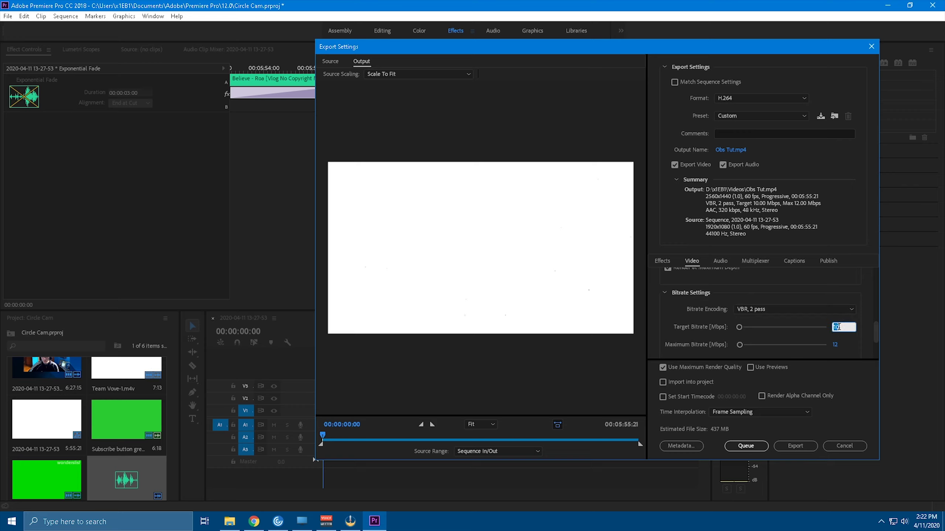
{"action": "left_click", "coordinate": [836, 345]}
{"action": "left_click", "coordinate": [806, 289]}
- Switch Bitrate Encoding to CBR with a 50 Mbps target bitrate
{"action": "left_click", "coordinate": [793, 310]}
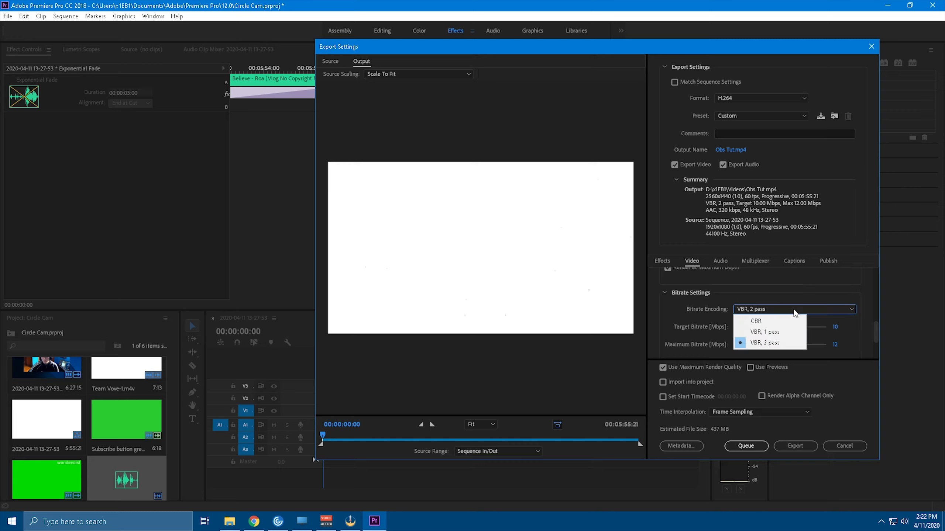
{"action": "left_click", "coordinate": [768, 320]}
{"action": "left_click", "coordinate": [835, 329]}
{"action": "type", "text": "50"}
{"action": "key", "text": "Return"}
{"action": "scroll", "coordinate": [666, 306], "scroll_direction": "down", "scroll_amount": 1}
{"action": "scroll", "coordinate": [665, 300], "scroll_direction": "down", "scroll_amount": 1}
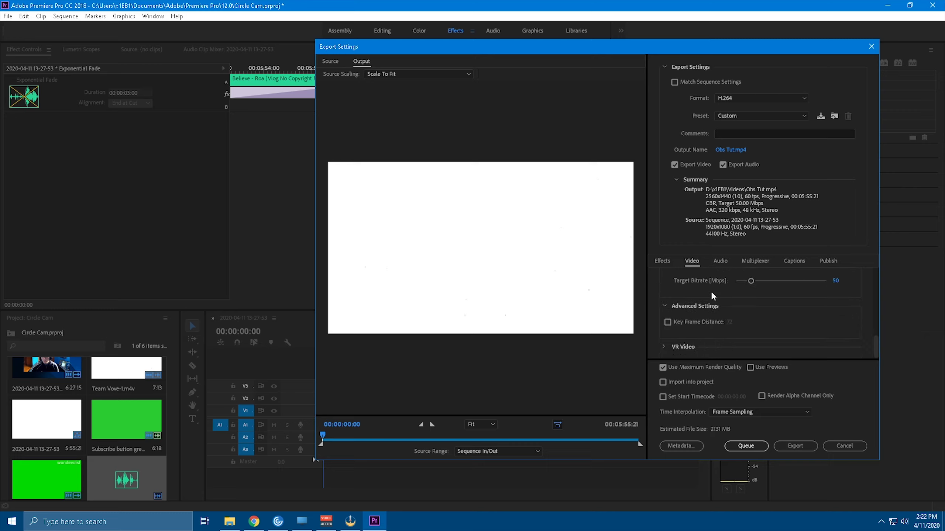
{"action": "left_click", "coordinate": [717, 261]}
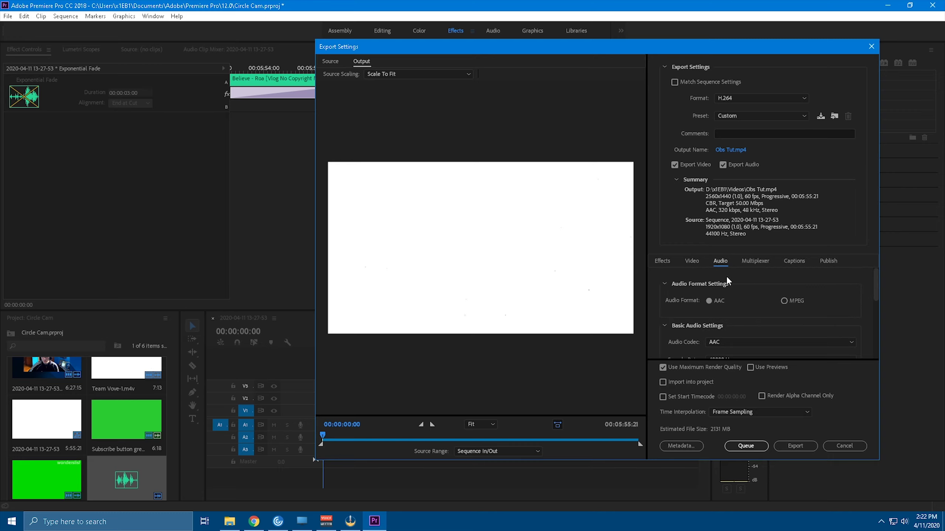
{"action": "scroll", "coordinate": [725, 286], "scroll_direction": "down", "scroll_amount": 1}
{"action": "scroll", "coordinate": [707, 291], "scroll_direction": "down", "scroll_amount": 2}
{"action": "scroll", "coordinate": [686, 291], "scroll_direction": "up", "scroll_amount": 1}
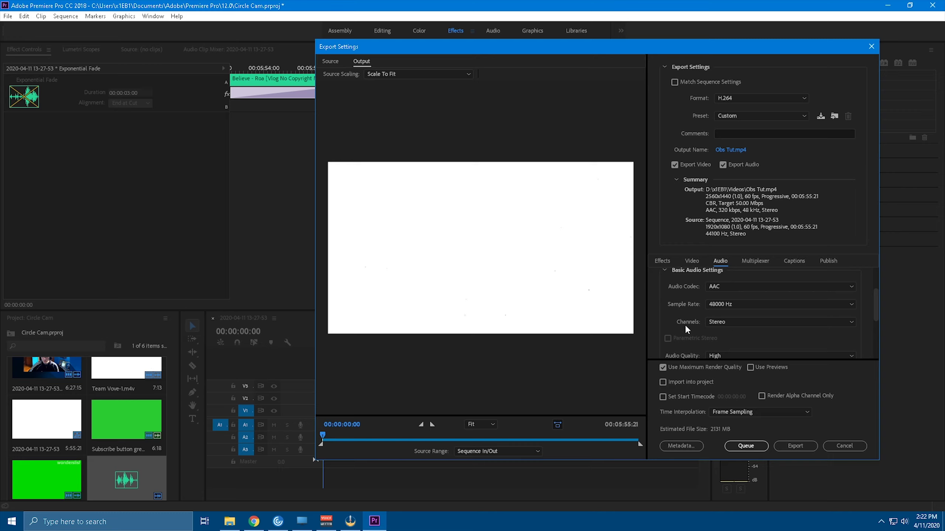
{"action": "scroll", "coordinate": [684, 317], "scroll_direction": "down", "scroll_amount": 1}
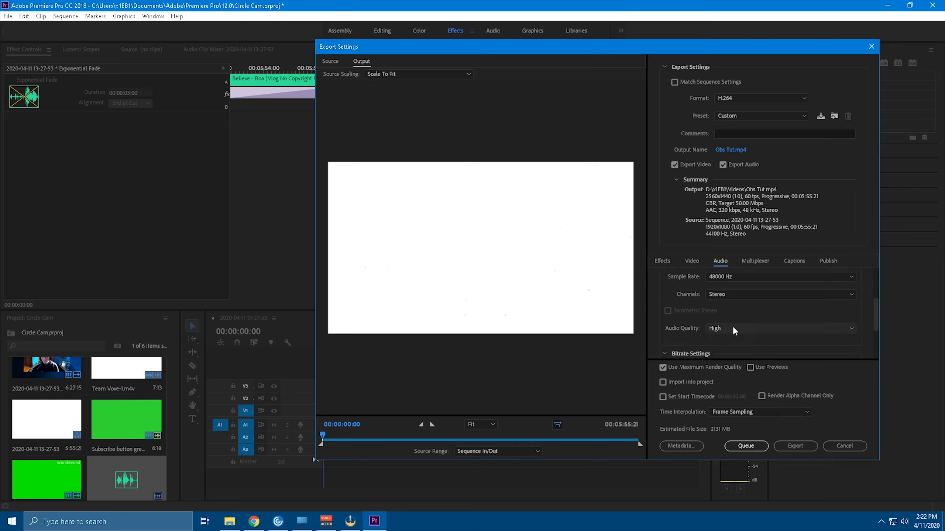
{"action": "scroll", "coordinate": [688, 309], "scroll_direction": "up", "scroll_amount": 1}
{"action": "left_click", "coordinate": [746, 262]}
{"action": "left_click", "coordinate": [788, 261]}
{"action": "scroll", "coordinate": [786, 261], "scroll_direction": "down", "scroll_amount": 1}
{"action": "left_click", "coordinate": [694, 260]}
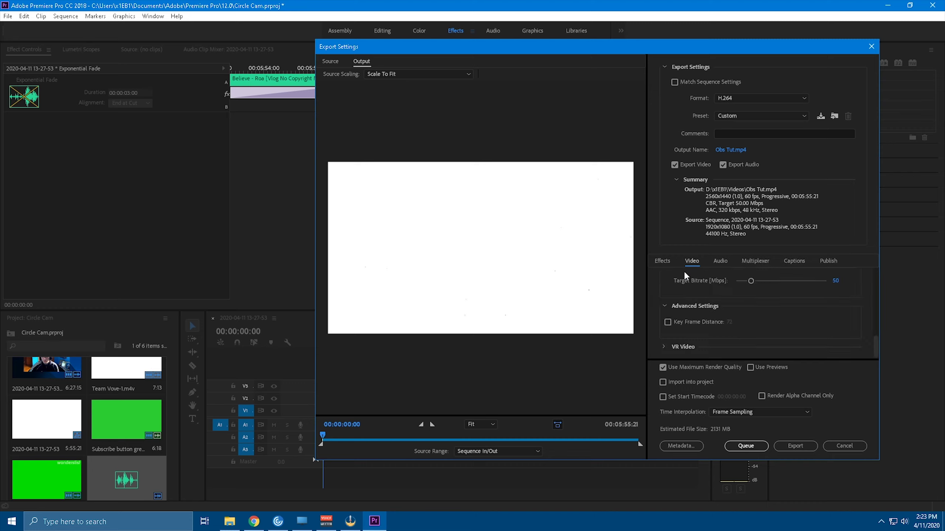